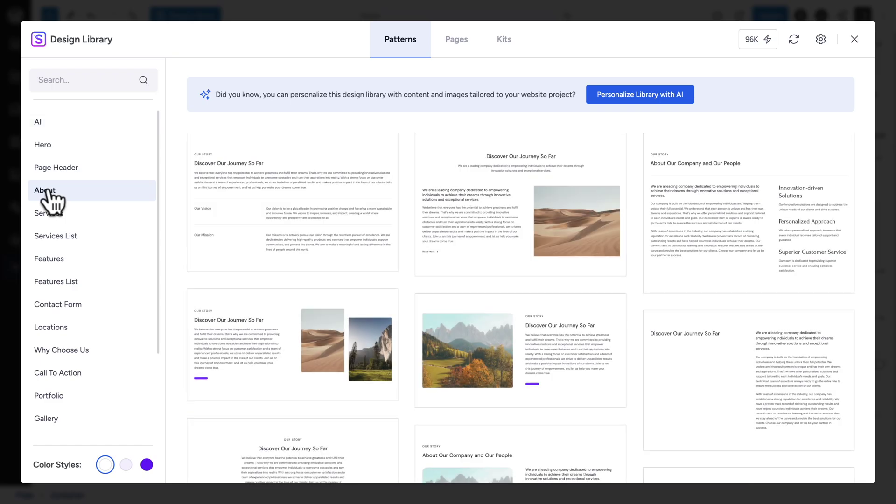
Browse the Design Library's About patterns, then switch to the Page Header category
scroll(266, 277, "down", 3)
mouse_move(266, 277)
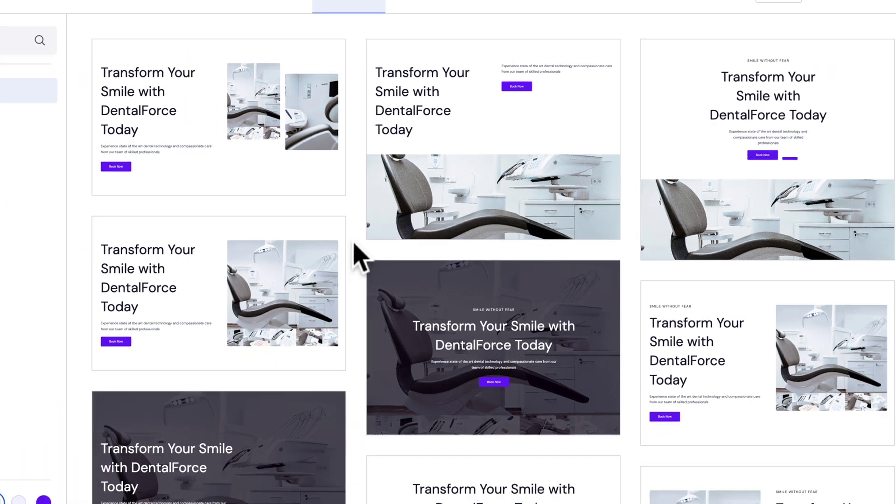
mouse_move(21, 125)
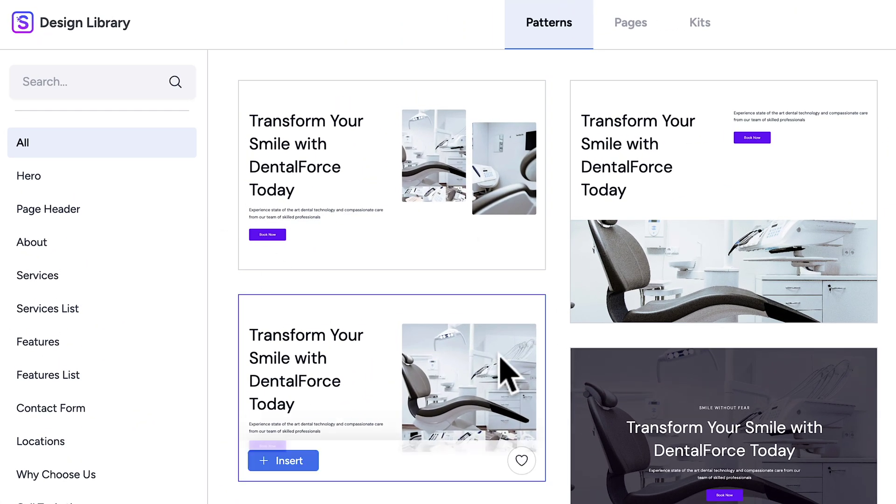
scroll(350, 290, "down", 5)
left_click(28, 204)
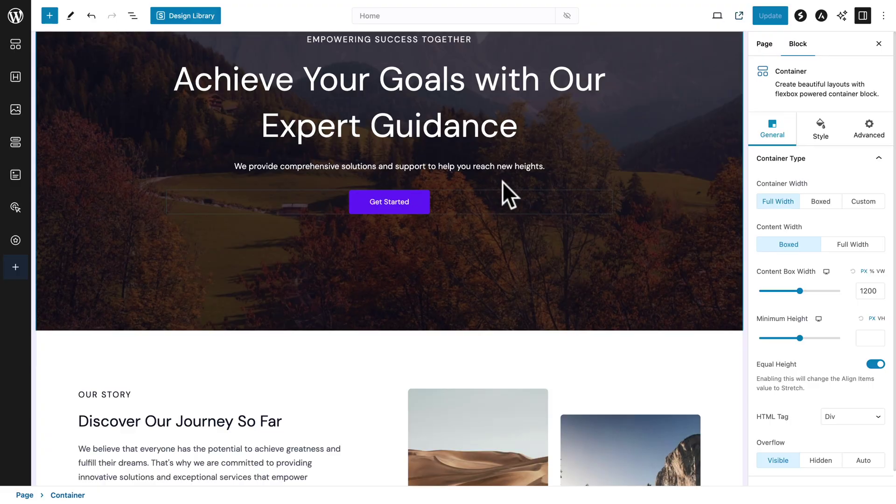
Open the Design Library and choose Personalize Library from its settings menu
left_click(189, 19)
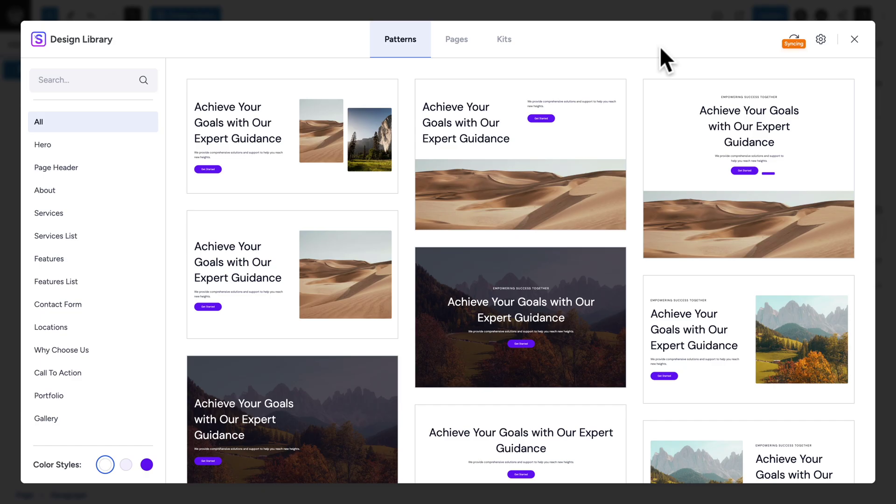
left_click(822, 40)
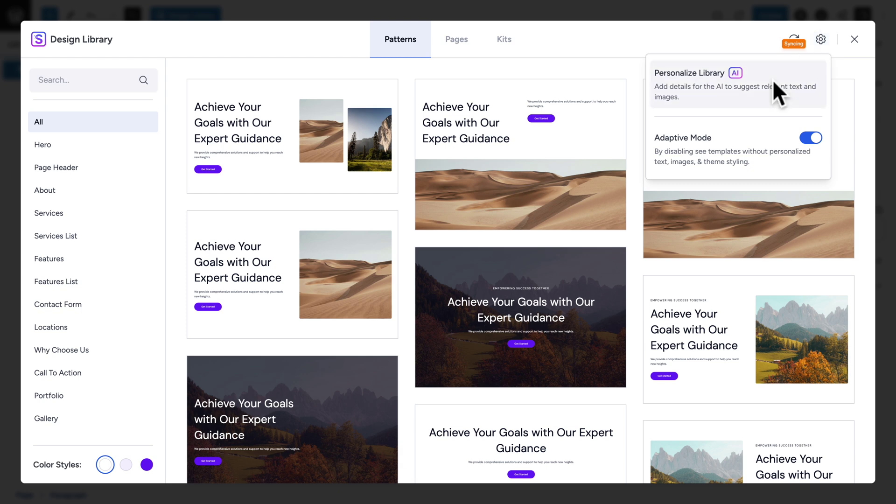
left_click(748, 87)
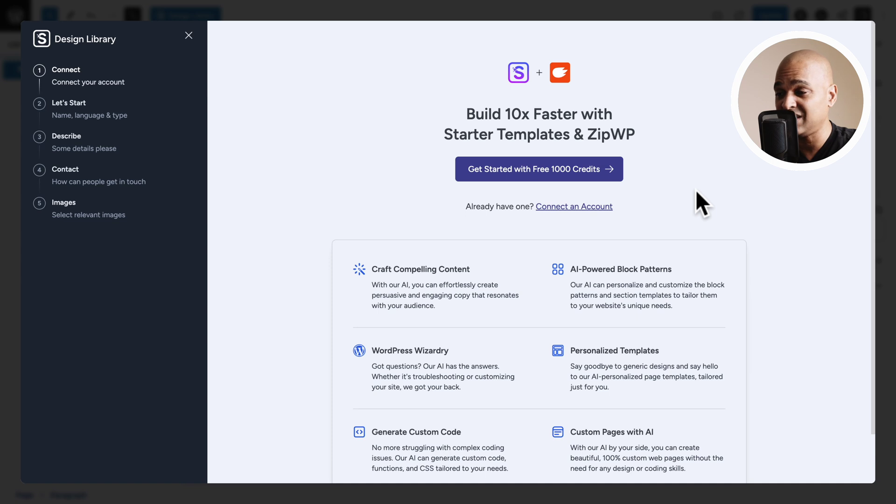
Connect an existing ZipWP account, leaving the site and authorizing the connection
left_click(586, 208)
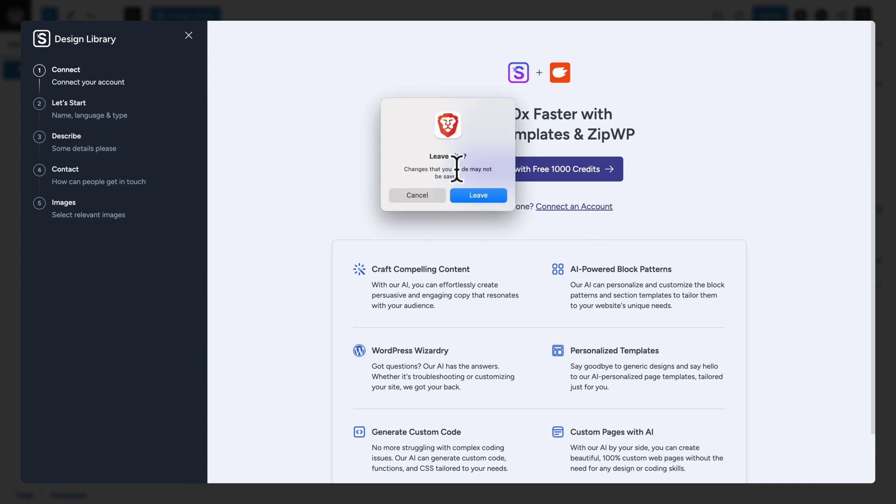
left_click(476, 196)
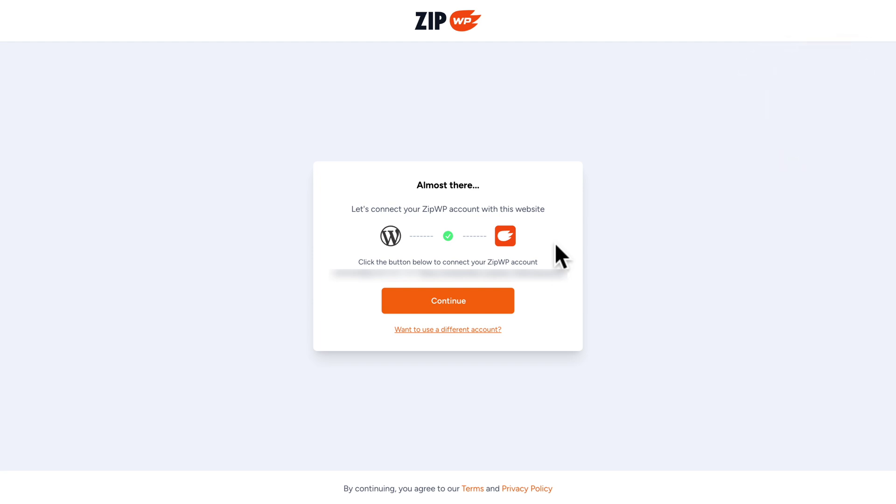
left_click(446, 303)
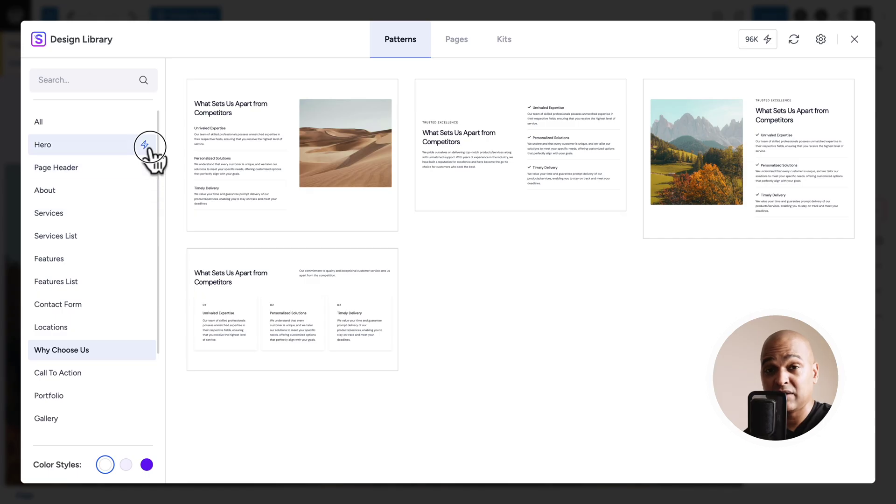
left_click(148, 150)
left_click(146, 146)
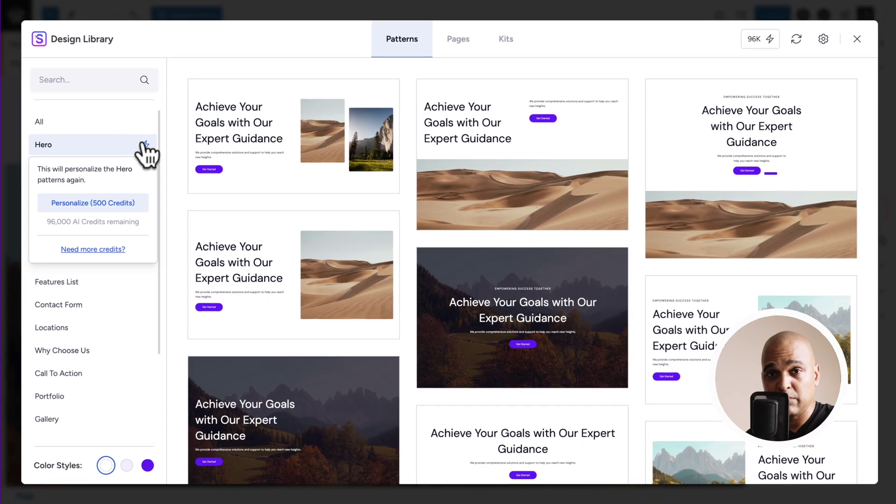
left_click(307, 138)
left_click(199, 143)
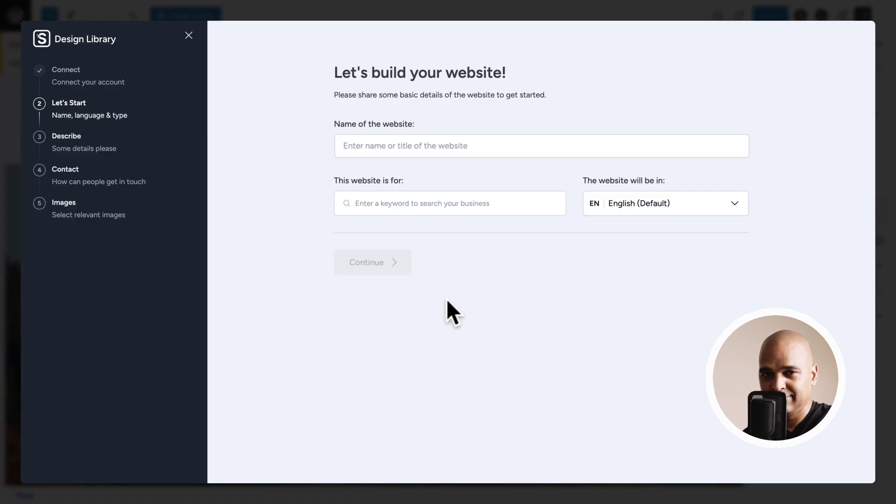
Name the website DentalForce, set its business type to Dental care, and continue
type("De")
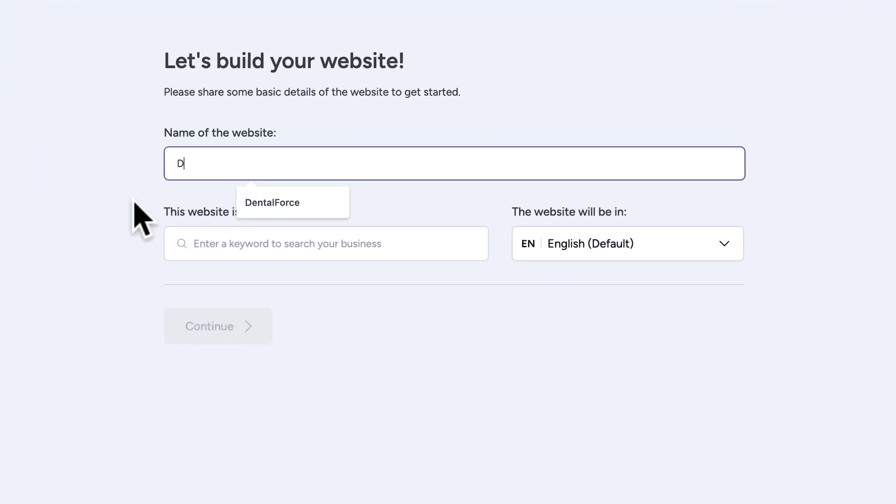
type("ntalFi")
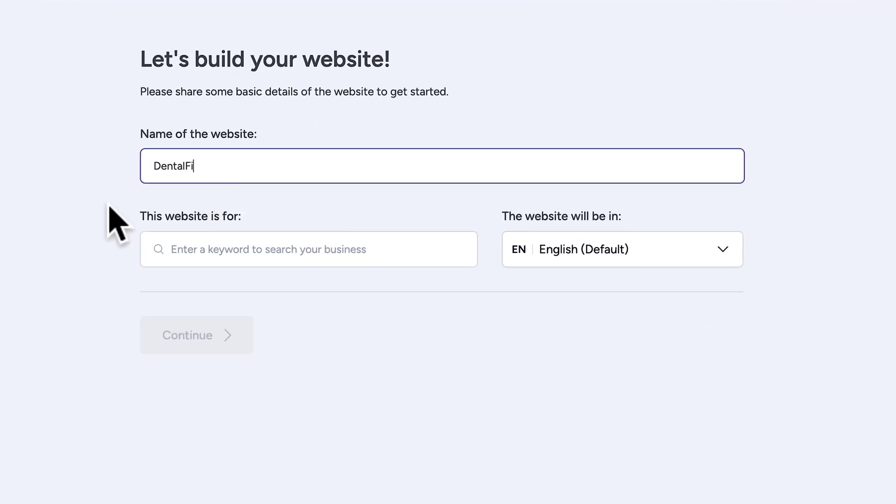
type("rce")
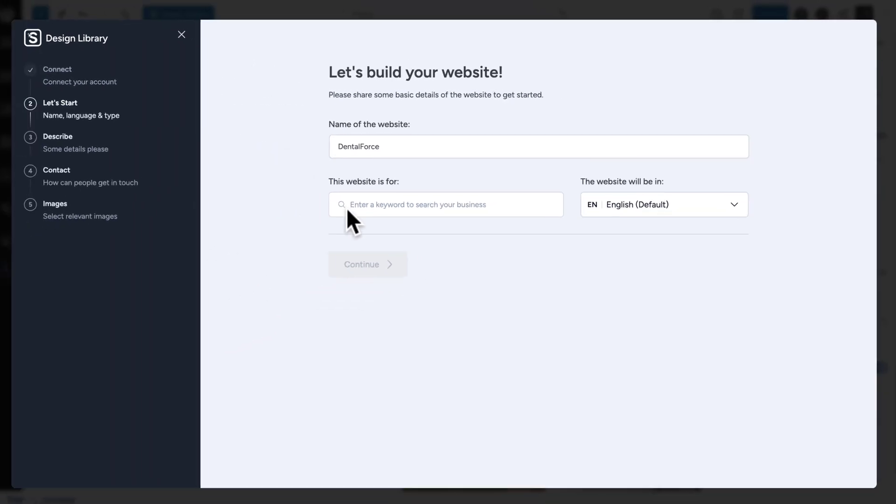
left_click(191, 249)
type("dent")
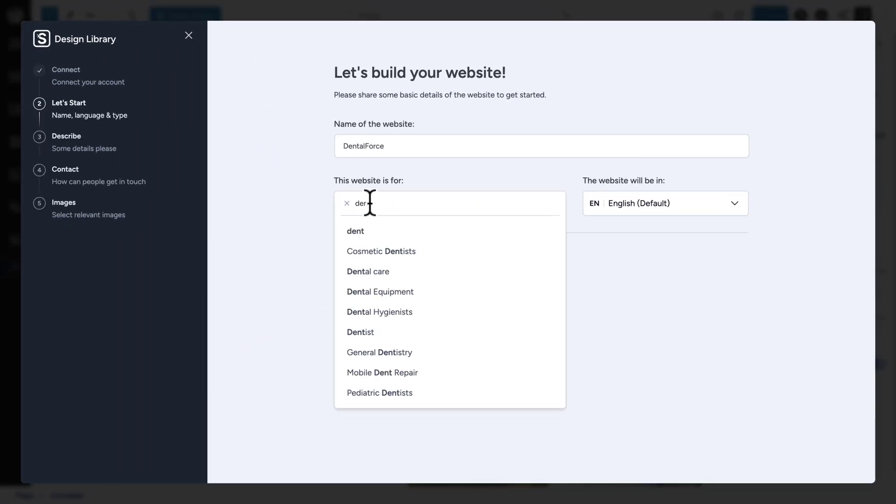
left_click(377, 268)
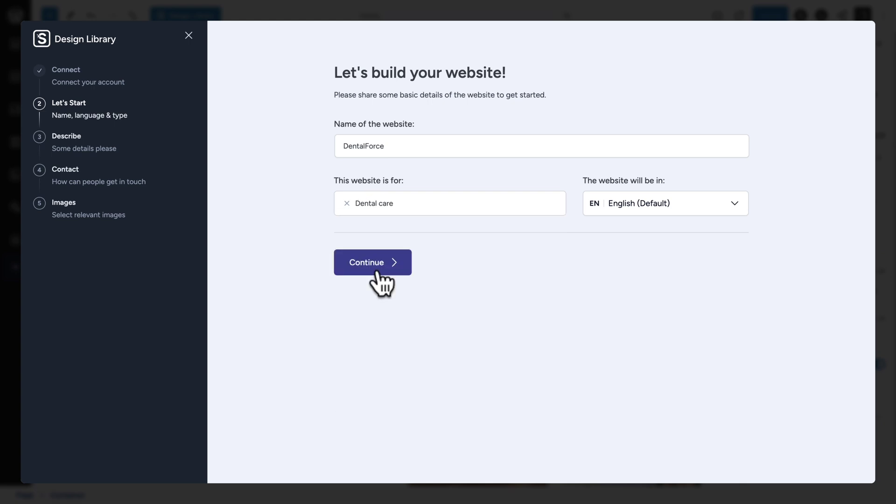
left_click(378, 268)
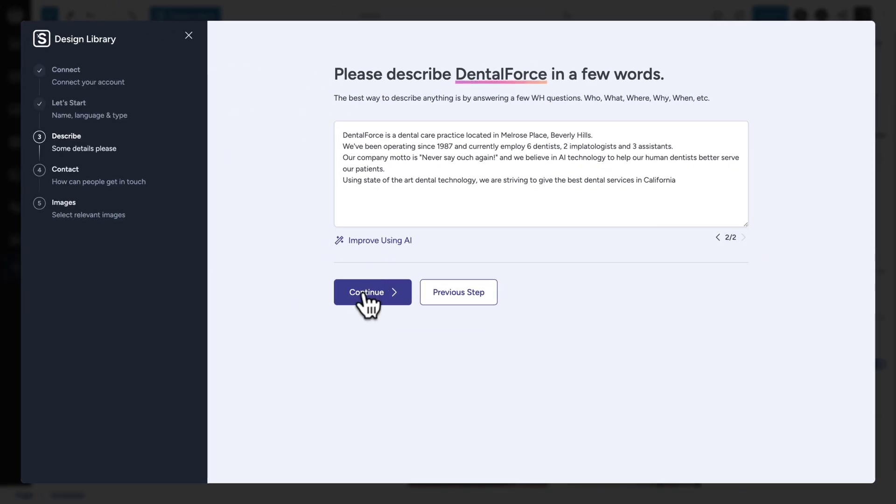
Save the practice description and keep the contact details without adding social profiles
left_click(364, 294)
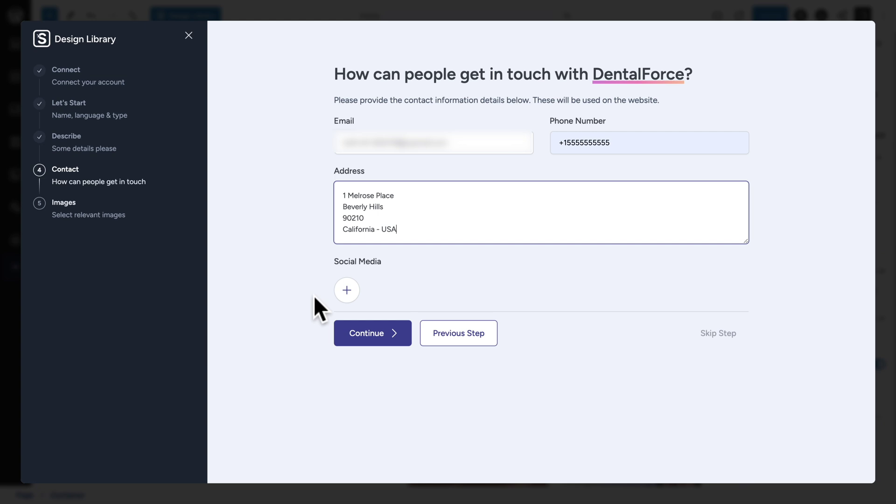
left_click(346, 293)
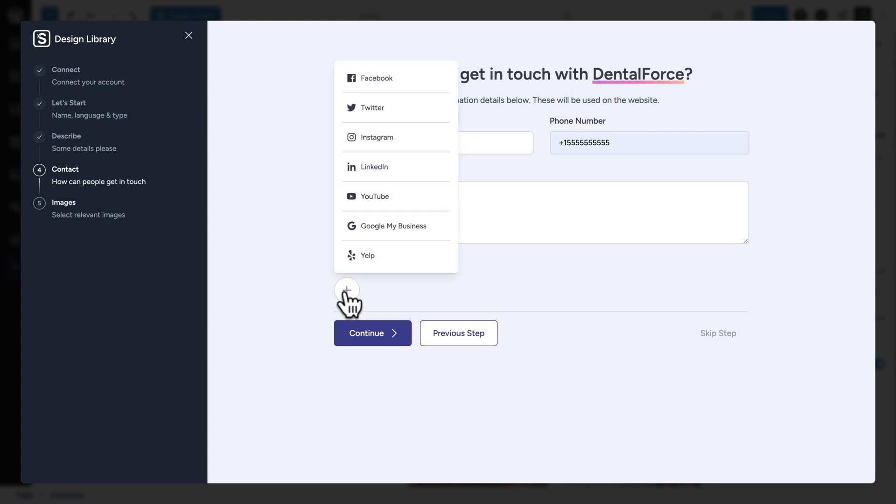
left_click(296, 282)
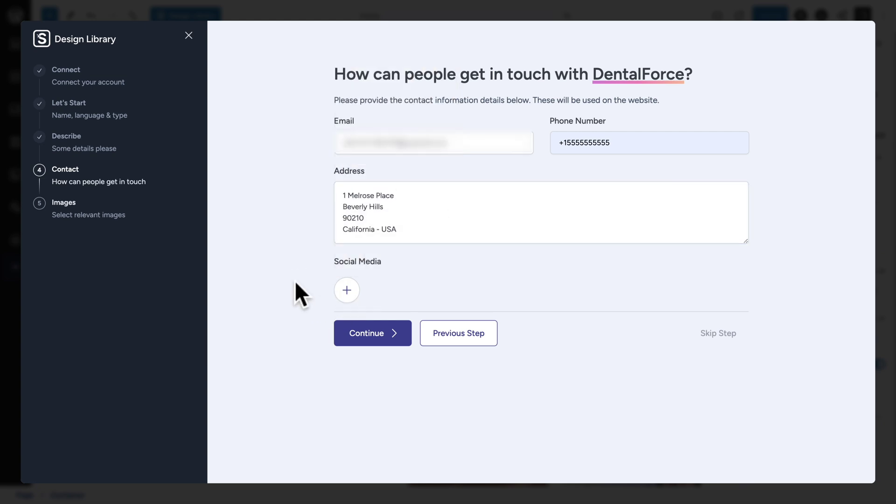
left_click(369, 334)
Bring up the 'dental care' image results and select the first dental chair photos
left_click(337, 147)
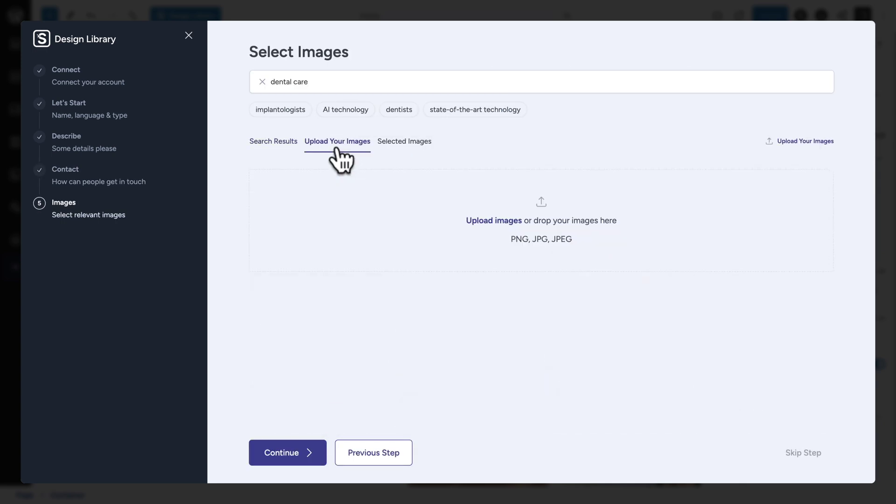
left_click(274, 143)
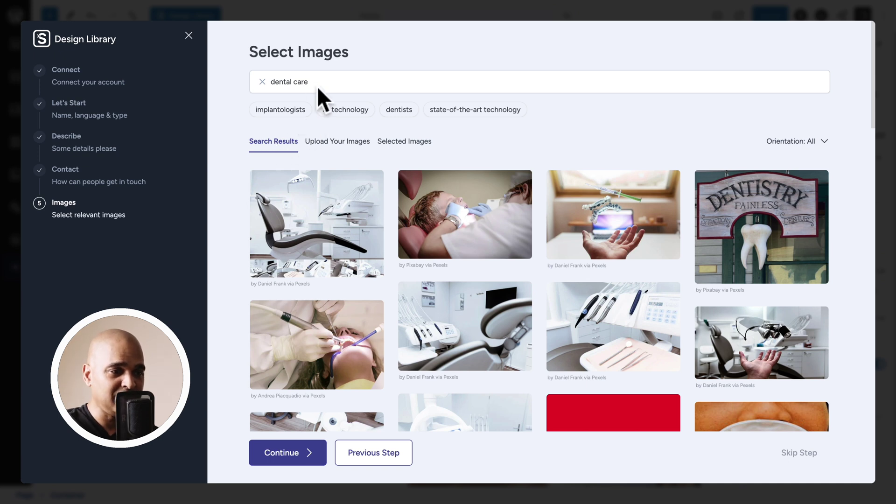
left_click(302, 238)
left_click(449, 329)
left_click(602, 347)
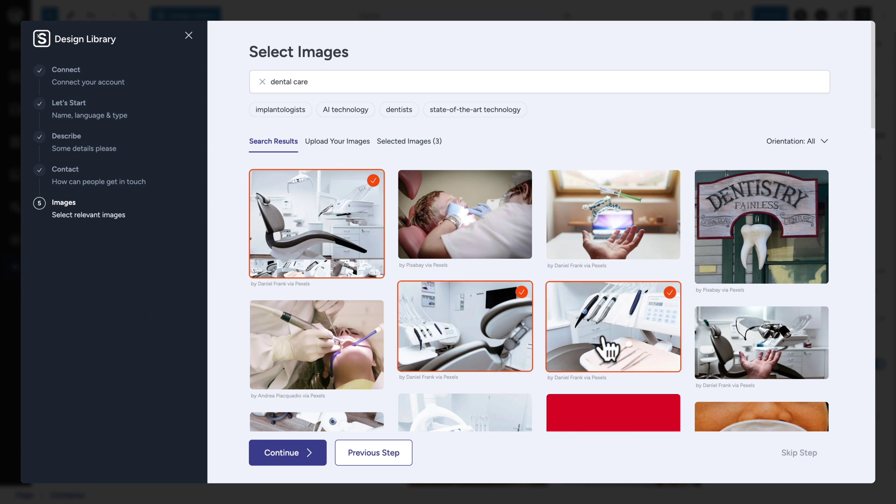
scroll(467, 280, "down", 5)
left_click(330, 340)
Select more dental images, including ALWAYS SMILE and a dental operation, then continue
scroll(467, 280, "down", 3)
left_click(771, 269)
scroll(606, 280, "down", 3)
left_click(613, 168)
scroll(512, 318, "down", 4)
left_click(465, 241)
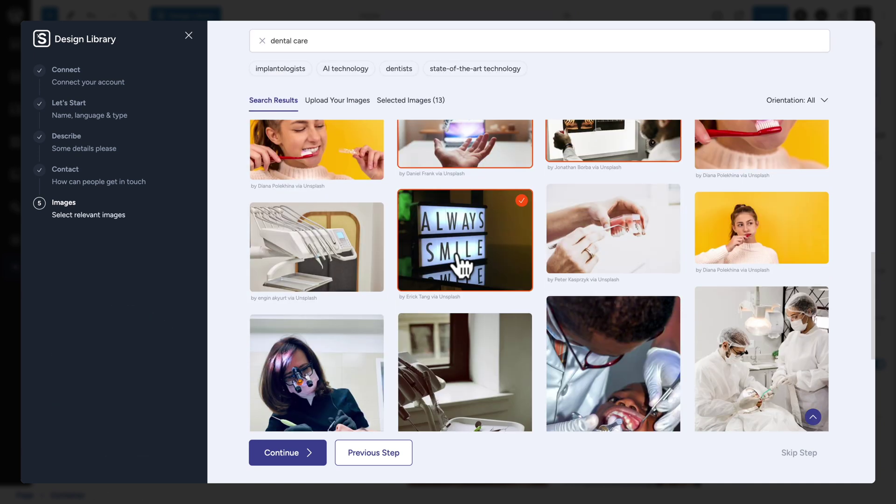
left_click(750, 366)
scroll(750, 366, "down", 1)
left_click(299, 454)
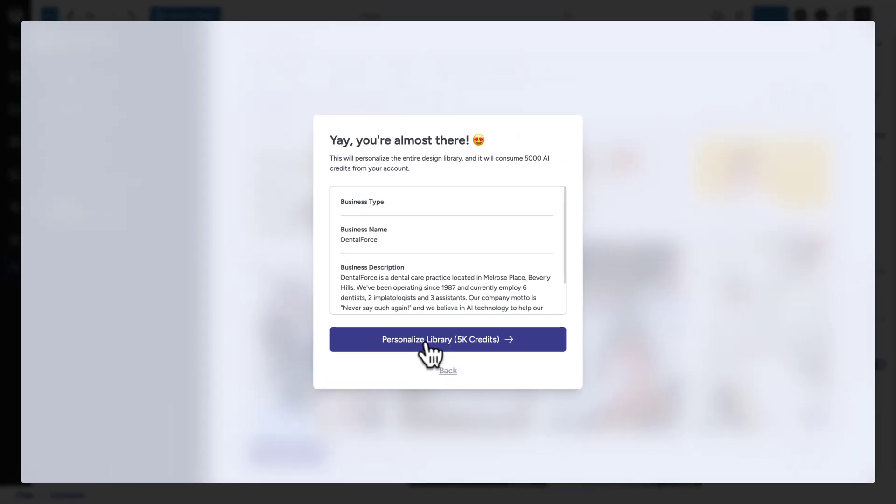
Personalize the whole pattern library for 5000 AI credits
left_click(426, 342)
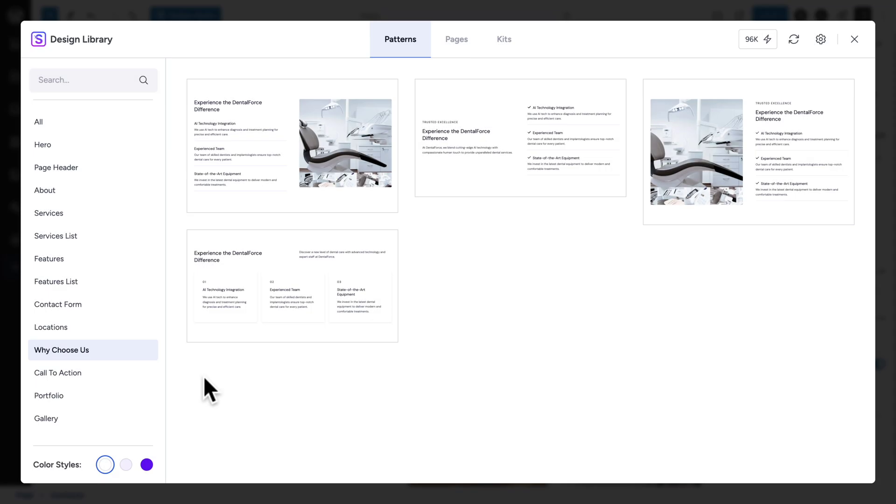
Show patterns from every category and browse the personalized DentalForce designs
left_click(49, 124)
mouse_move(762, 37)
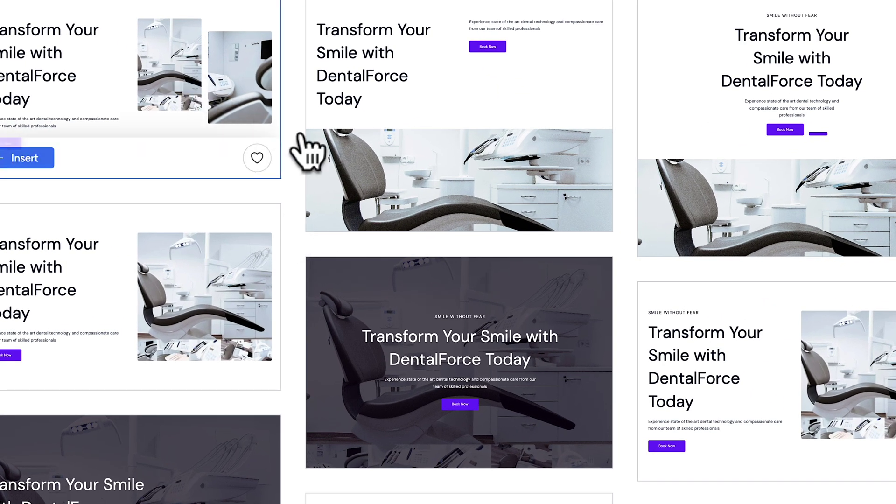
mouse_move(274, 230)
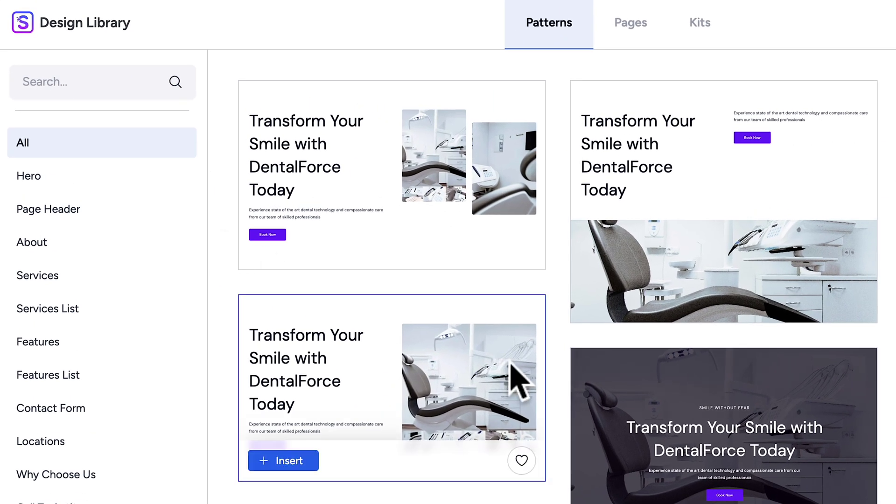
scroll(517, 380, "down", 5)
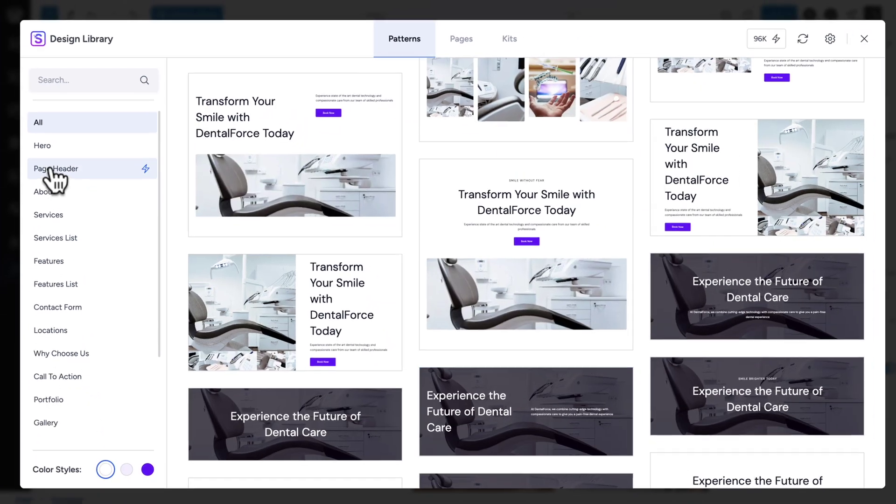
Review the personalized Page Header patterns, then close the Design Library
left_click(51, 171)
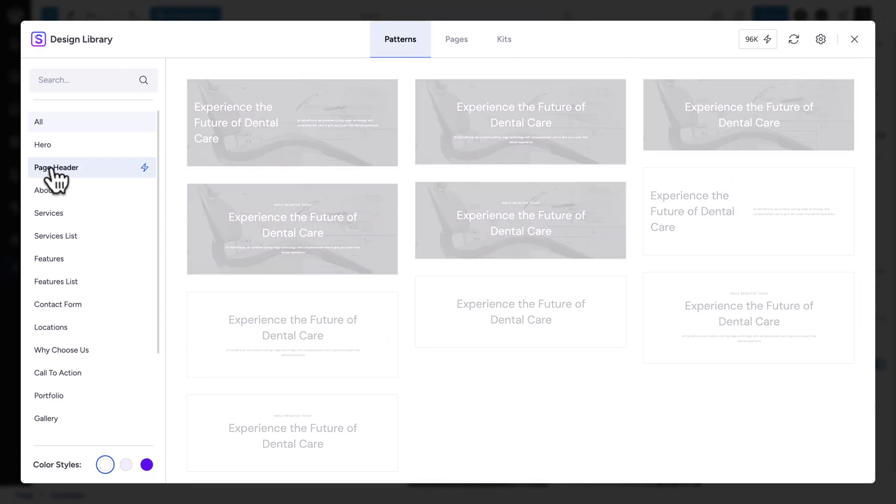
mouse_move(238, 136)
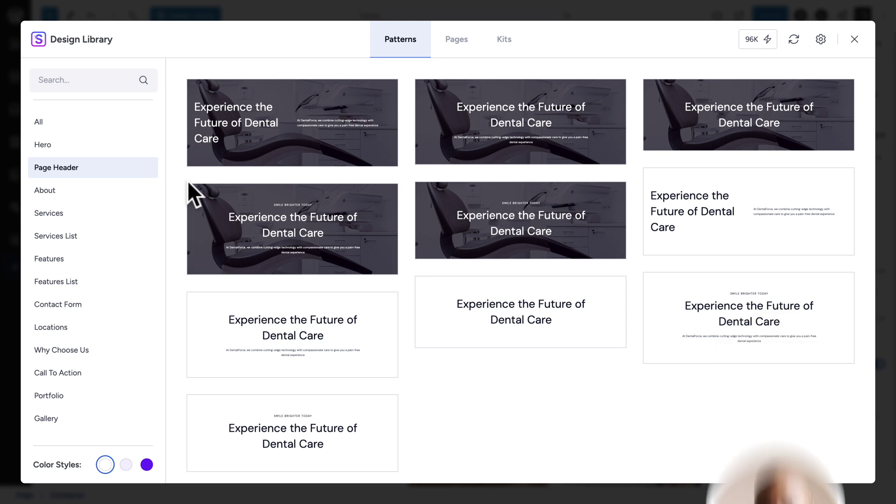
mouse_move(628, 120)
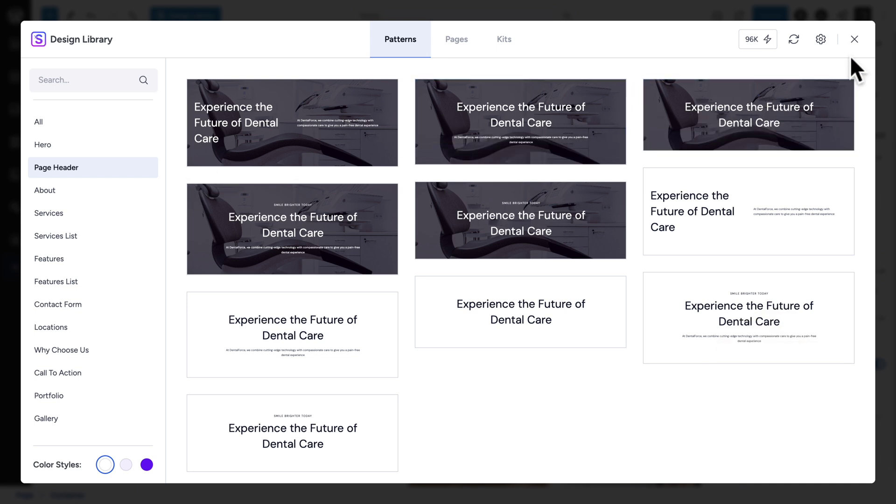
left_click(854, 39)
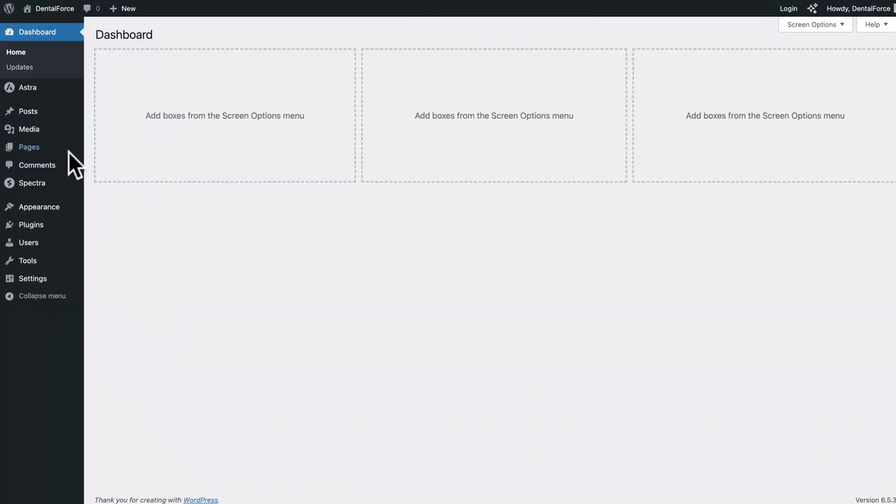
Create a new page and insert the dark personalized hero pattern from the Hero category
mouse_move(35, 199)
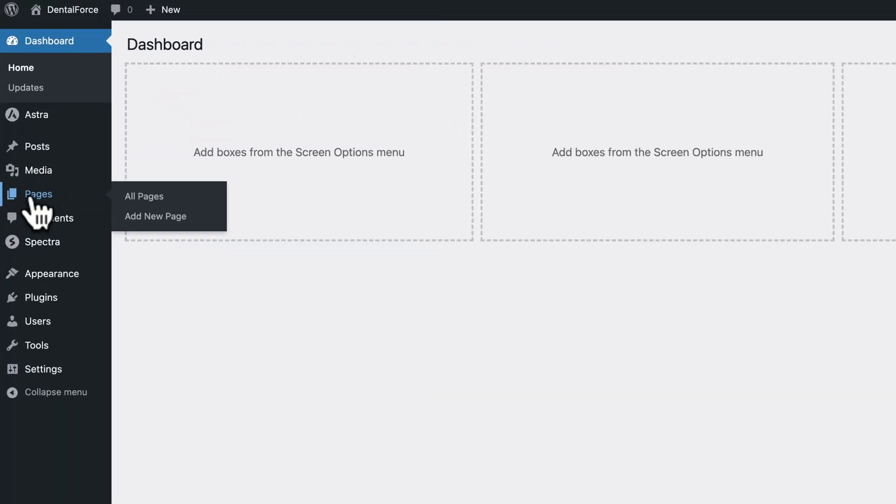
left_click(149, 234)
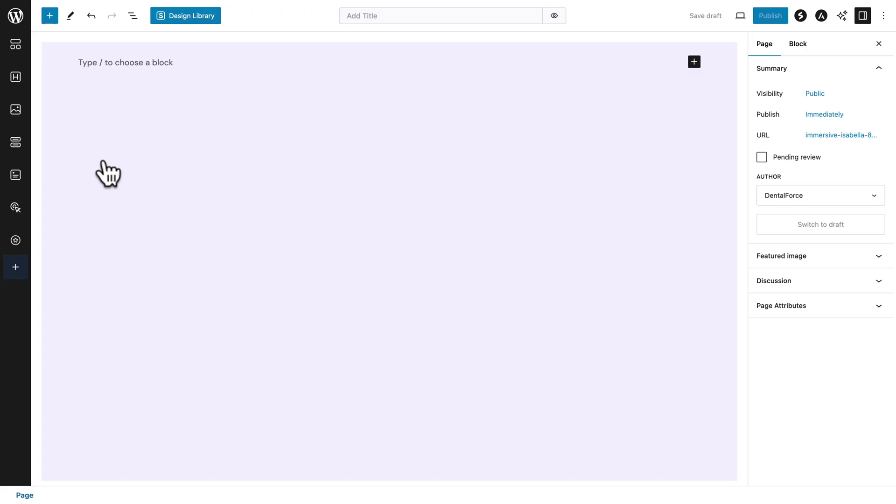
left_click(187, 19)
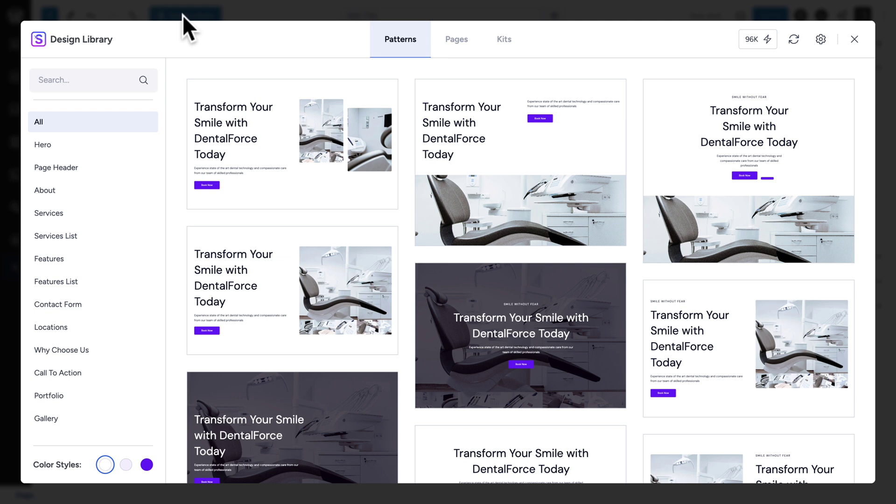
left_click(66, 144)
mouse_move(484, 323)
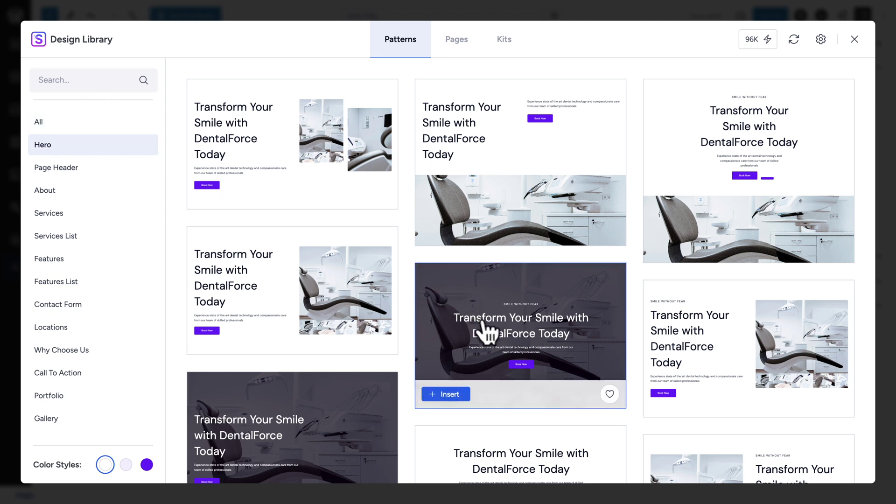
left_click(443, 394)
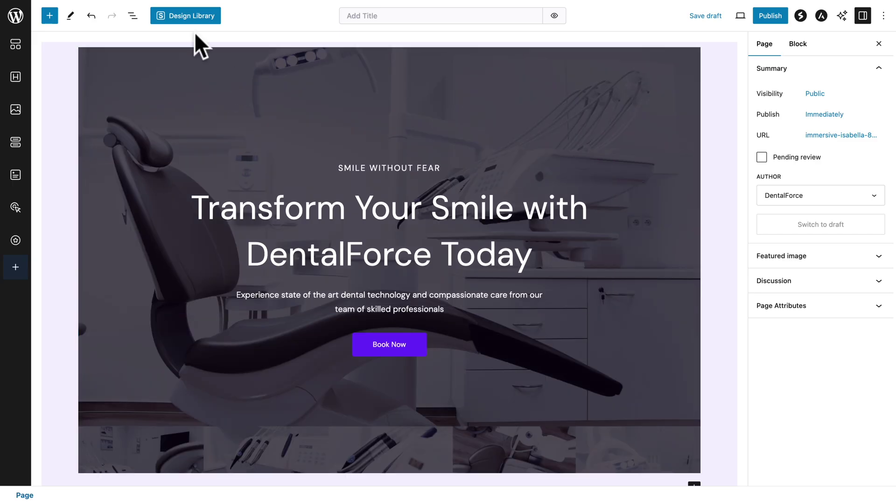
Add the About pattern with two photos from the Design Library
left_click(187, 16)
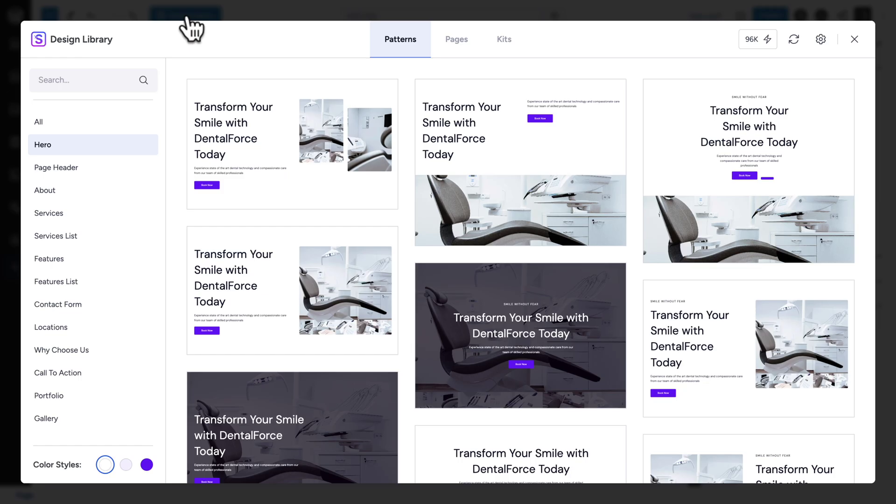
left_click(45, 191)
mouse_move(276, 274)
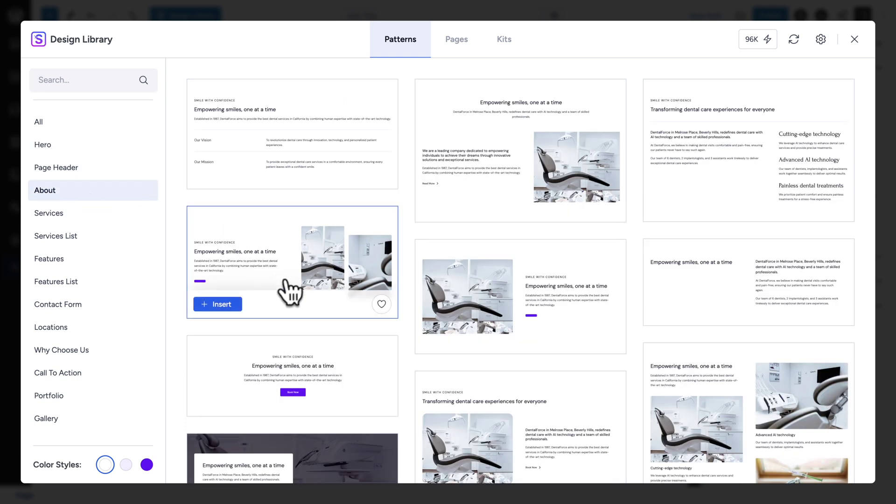
left_click(214, 304)
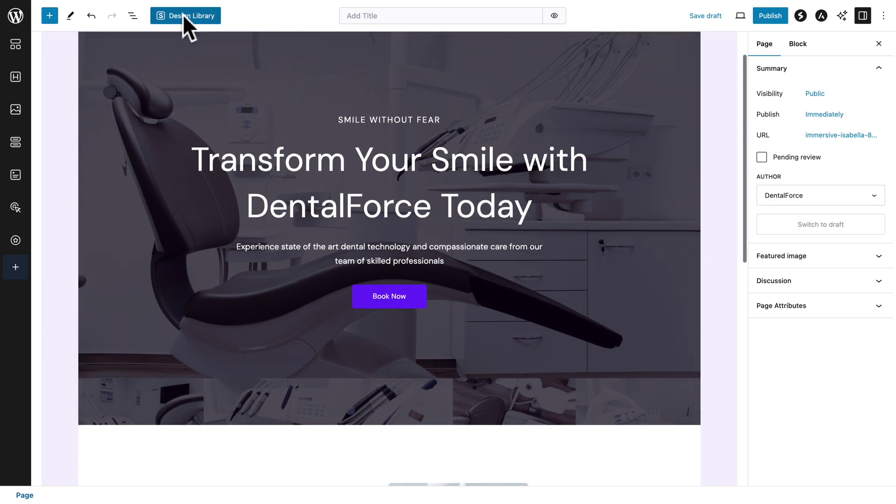
Add a Why Choose Us pattern with purple colouring, then begin publishing the page
left_click(184, 15)
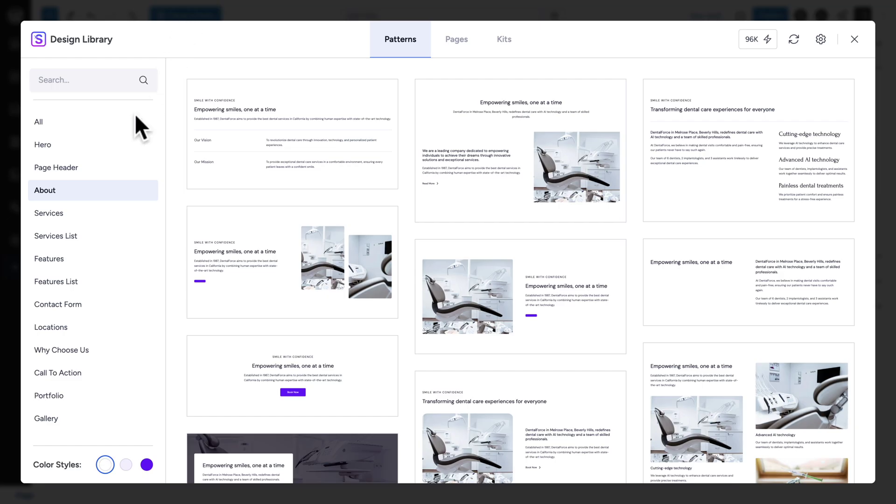
left_click(55, 351)
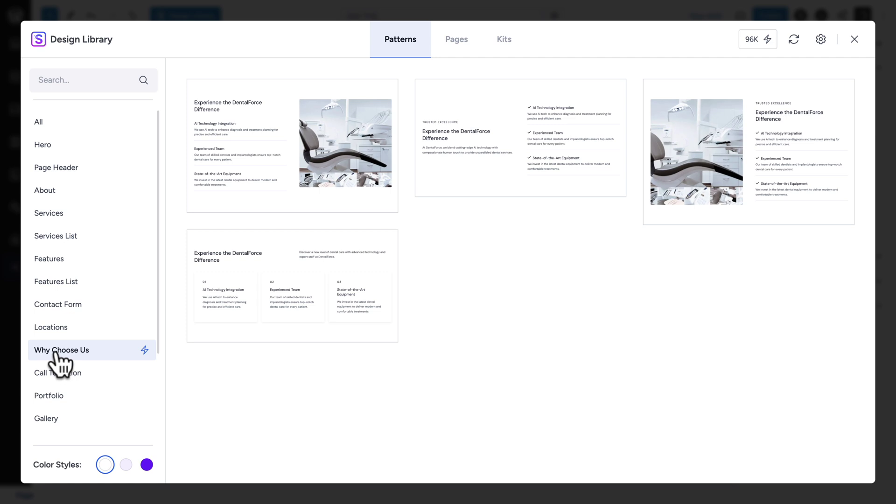
left_click(146, 464)
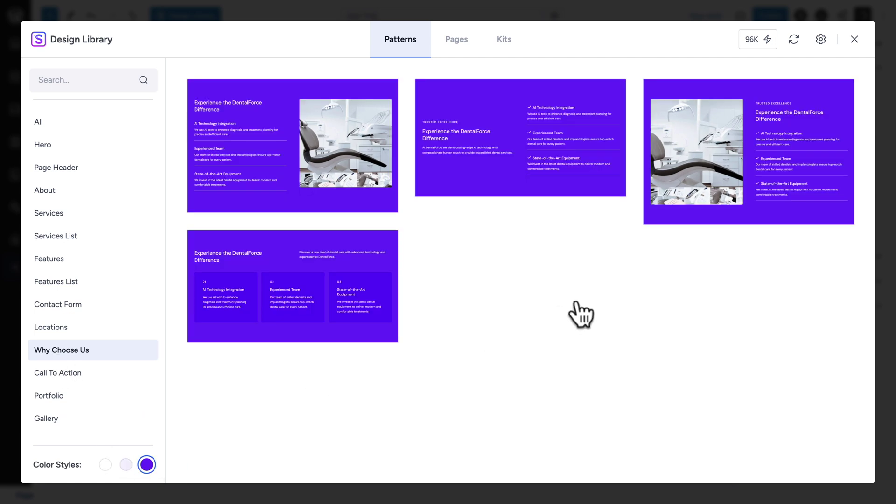
mouse_move(787, 190)
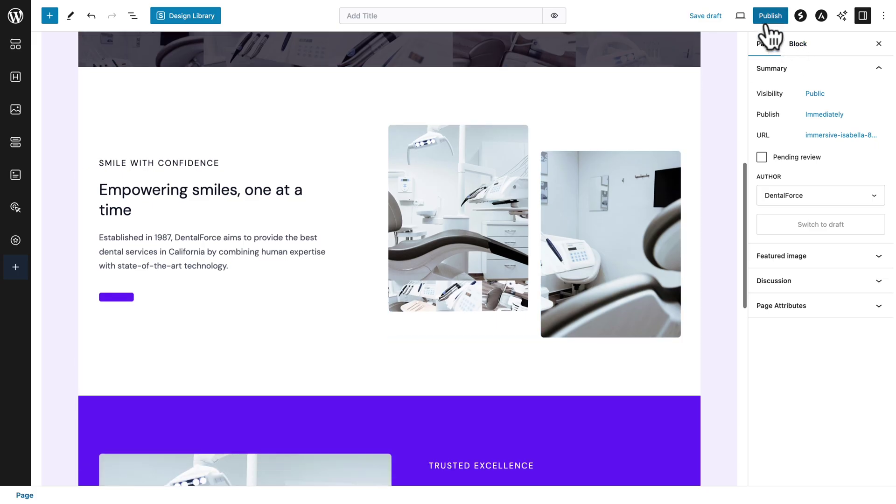
left_click(769, 15)
Confirm publishing, then view the live DentalForce page down to the purple Difference section
left_click(767, 18)
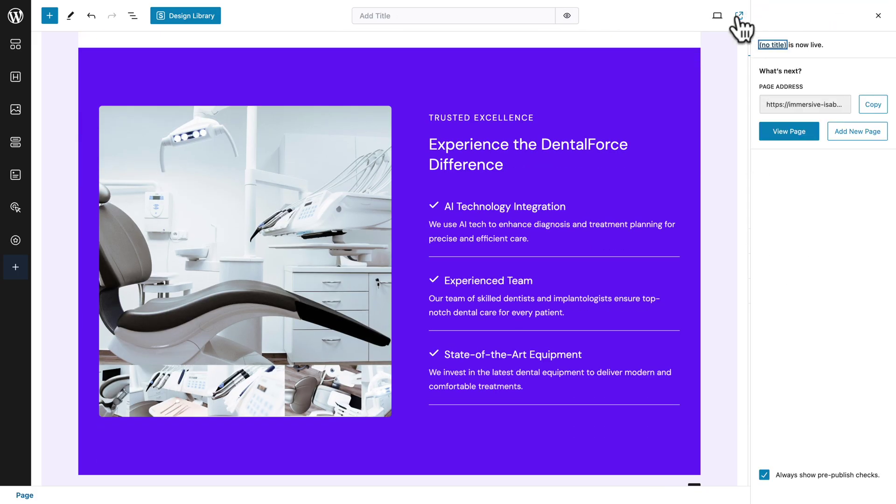
left_click(738, 17)
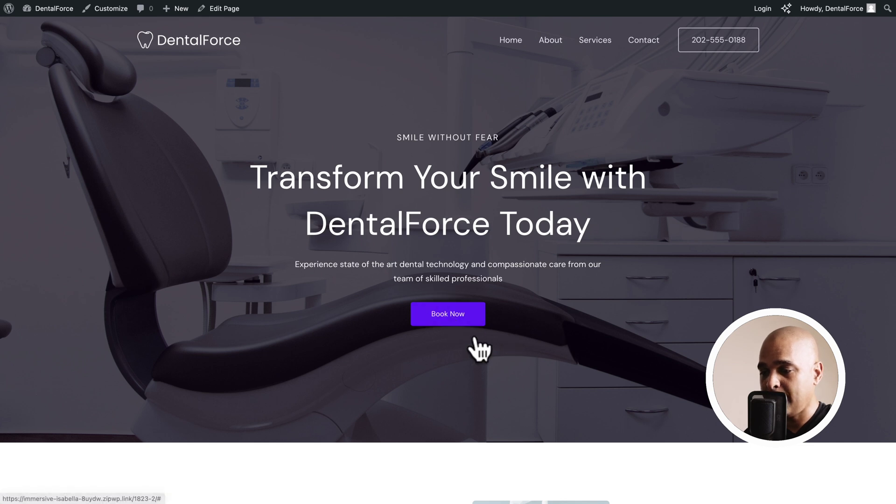
scroll(489, 358, "down", 8)
scroll(488, 358, "down", 1)
scroll(488, 357, "up", 1)
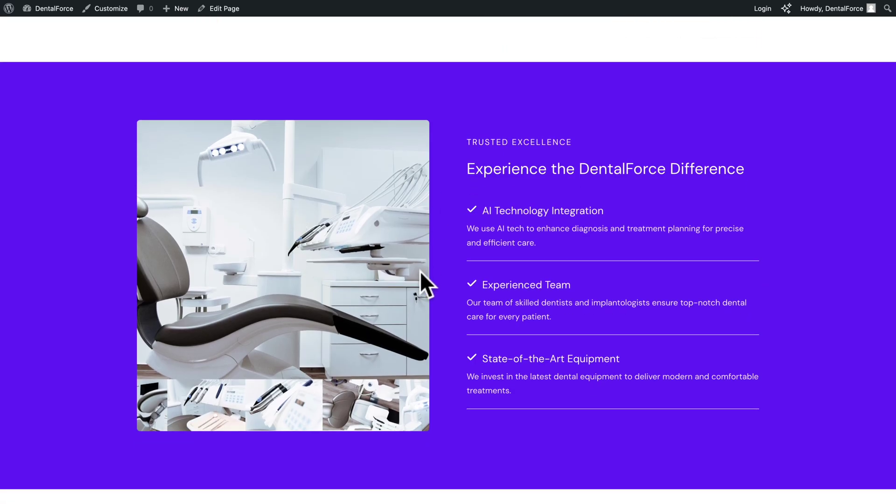
scroll(420, 276, "down", 1)
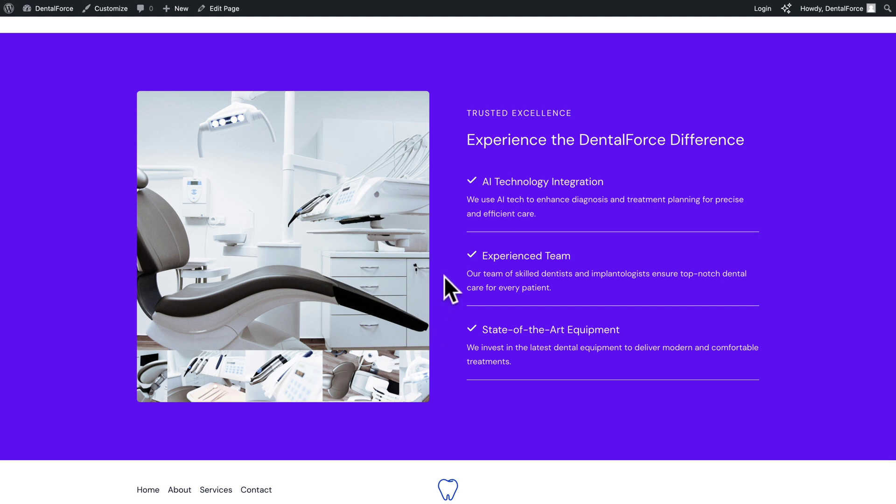